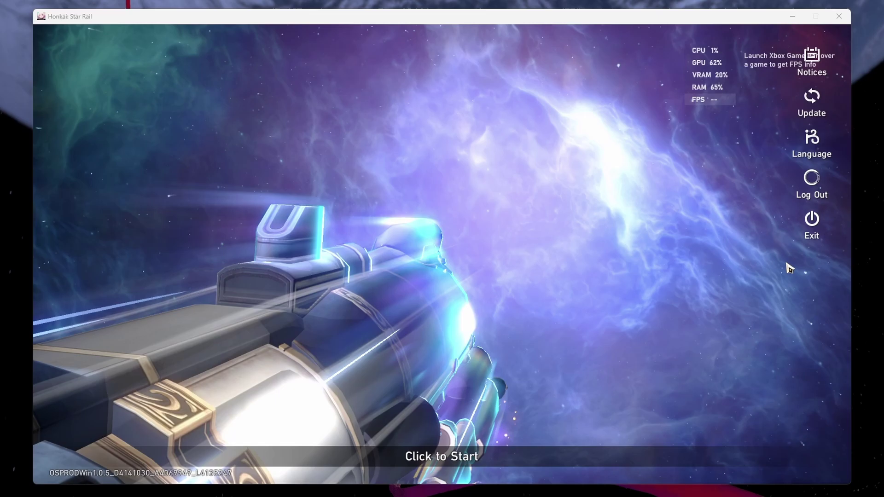
# Exit the Honkai: Star Rail launcher and confirm quitting it
pyautogui.click(811, 228)
pyautogui.click(482, 269)
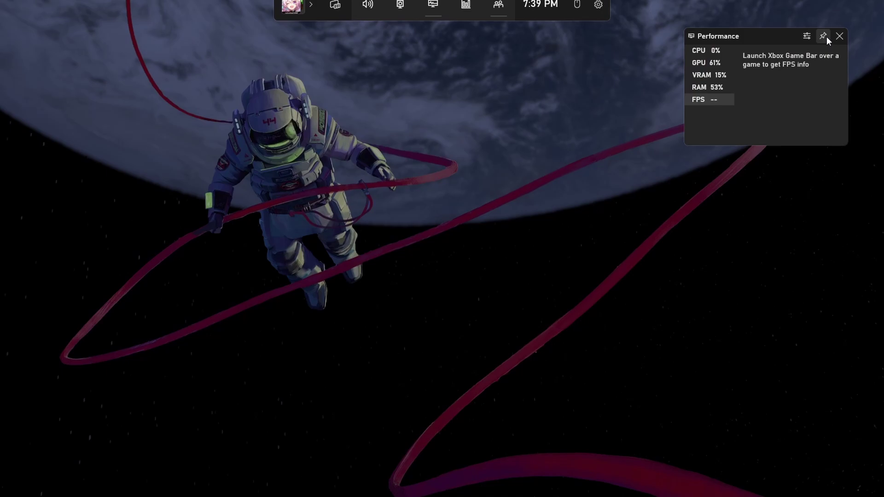
pyautogui.press('super+g')
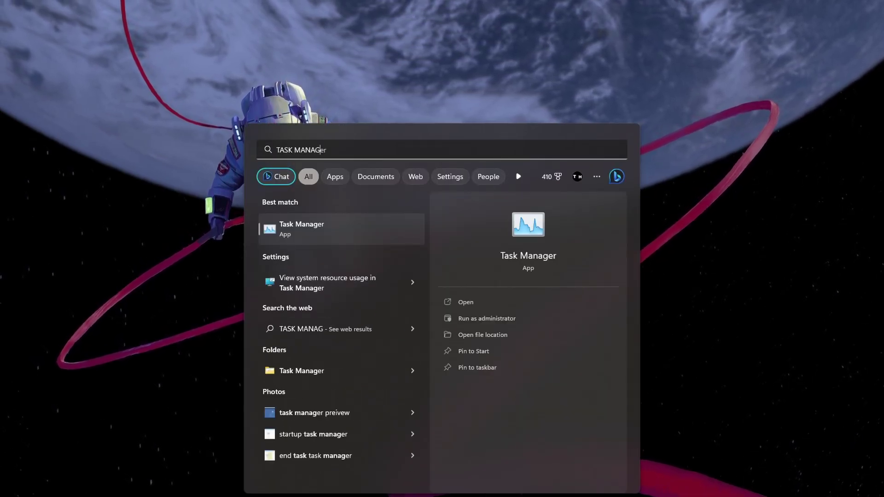
# Bring up Xbox Game Bar with Win+G, then launch Task Manager from Start search
pyautogui.press('Return')
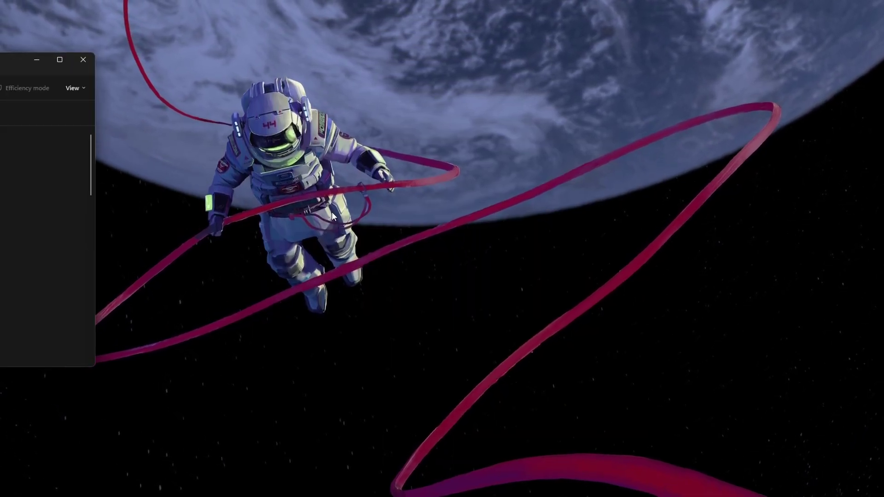
# Centre Task Manager and end the Star Rail and Steam Client WebHelper processes
pyautogui.moveTo(21, 61); pyautogui.dragTo(528, 140)
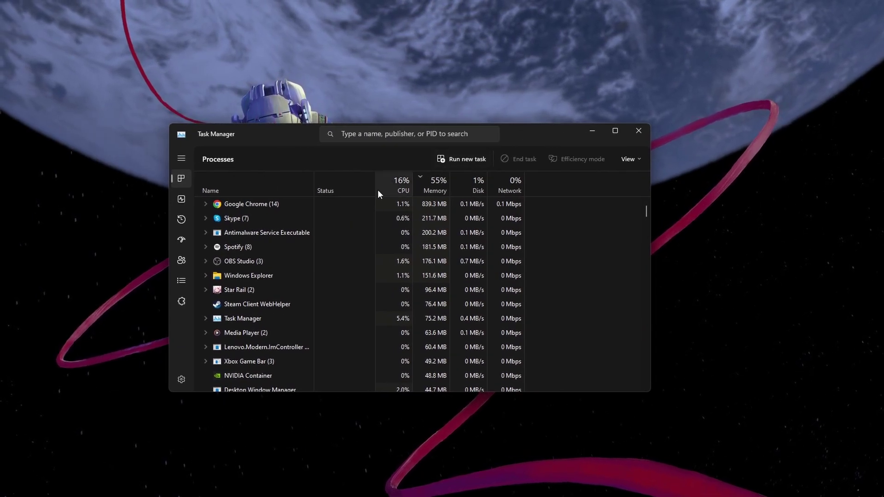
pyautogui.rightClick(265, 288)
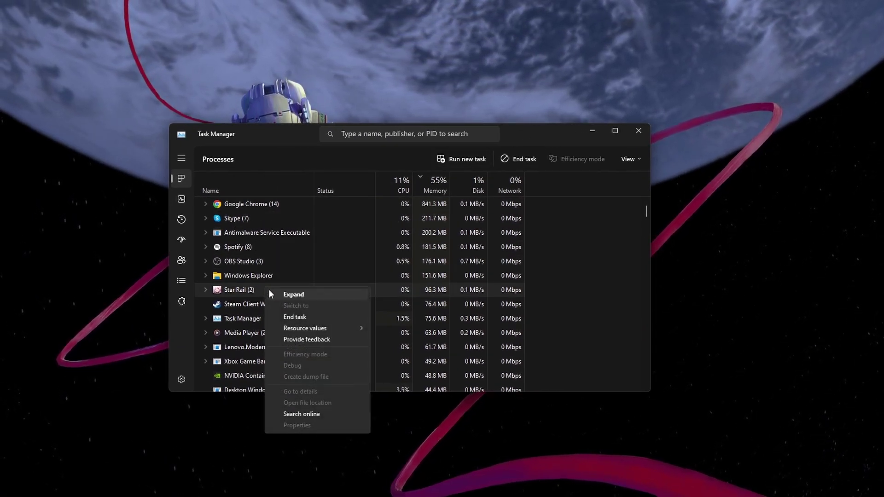
pyautogui.click(286, 316)
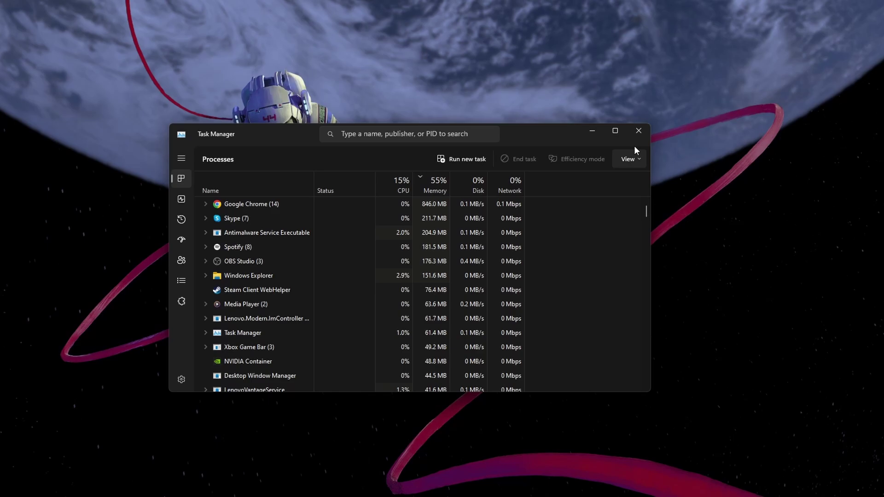
pyautogui.click(293, 247)
pyautogui.scroll(-1, 289, 247)
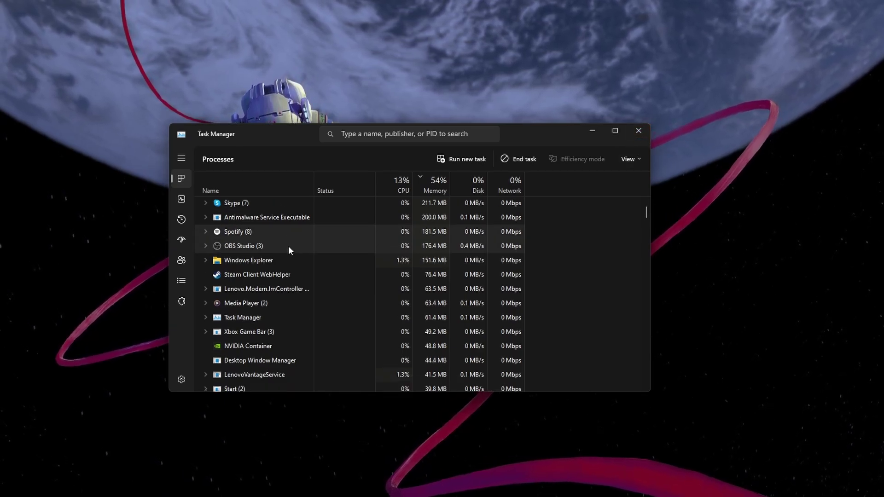
pyautogui.scroll(-2, 287, 248)
pyautogui.rightClick(305, 243)
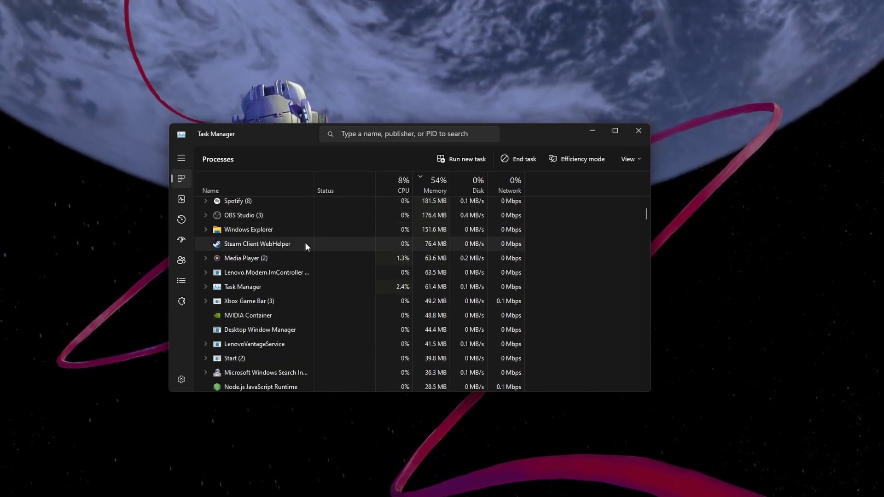
pyautogui.click(308, 251)
pyautogui.scroll(-1, 290, 243)
pyautogui.scroll(-3, 290, 243)
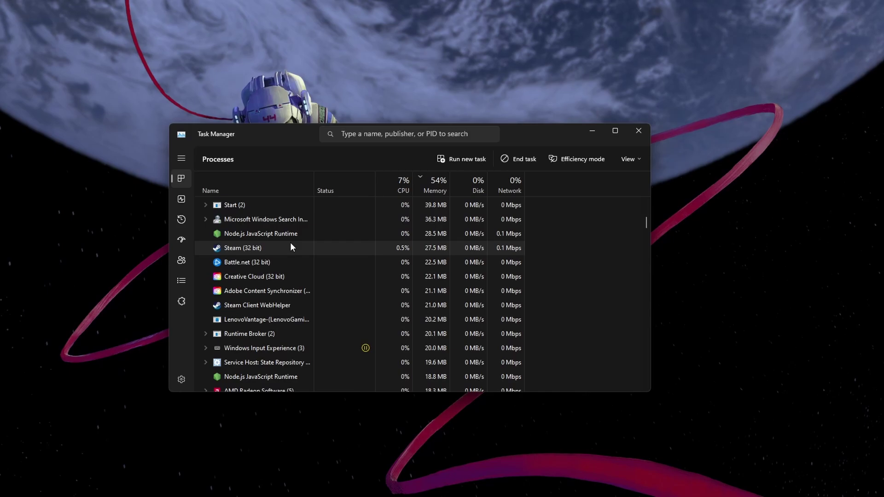
# End Creative Cloud and another Steam Client WebHelper, leaving Adobe Content Synchronizer running
pyautogui.rightClick(282, 277)
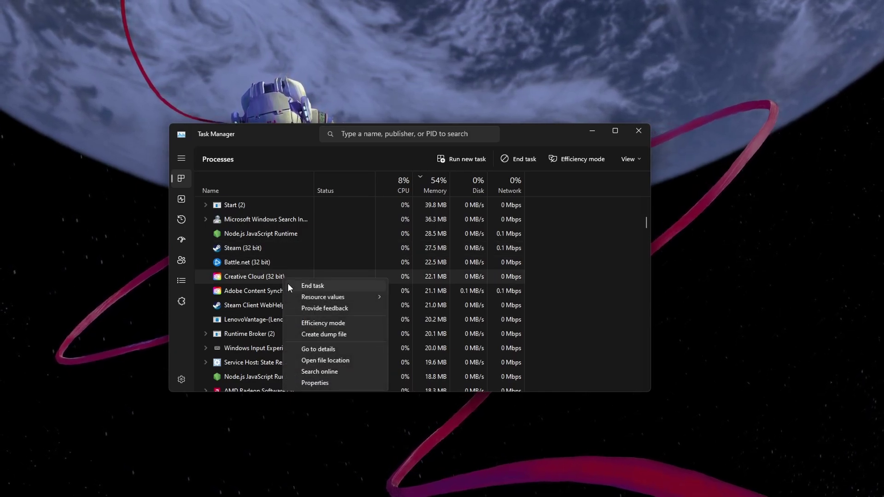
pyautogui.click(288, 283)
pyautogui.scroll(-1, 346, 277)
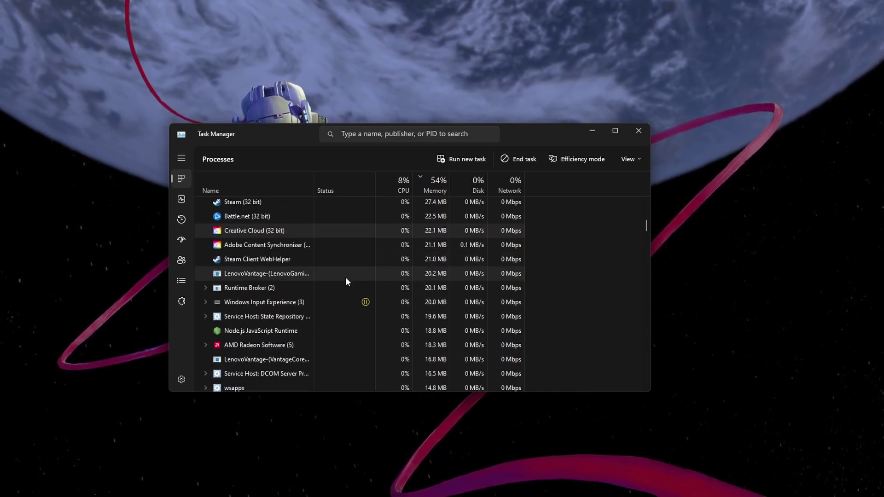
pyautogui.rightClick(343, 265)
pyautogui.click(344, 264)
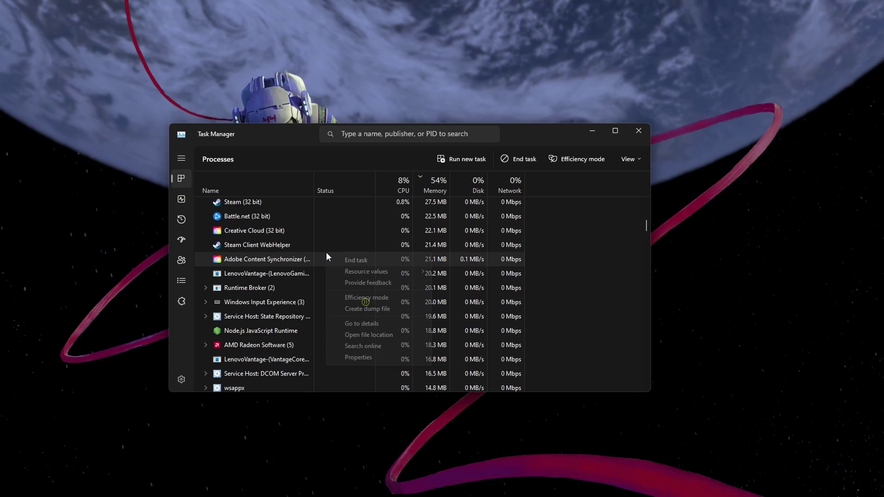
pyautogui.rightClick(327, 249)
pyautogui.click(336, 258)
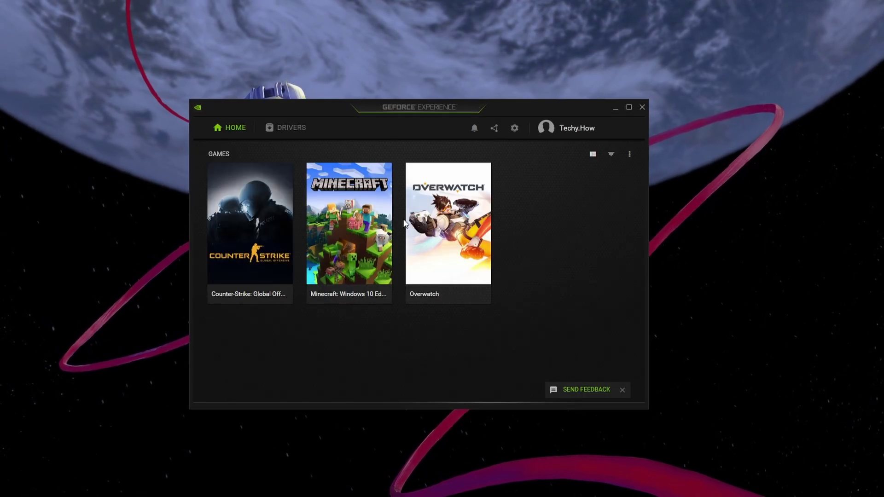
# Search Start for 'gef' then 'amd radeon' to bring up GeForce Experience
pyautogui.press('super')
pyautogui.write('gef')
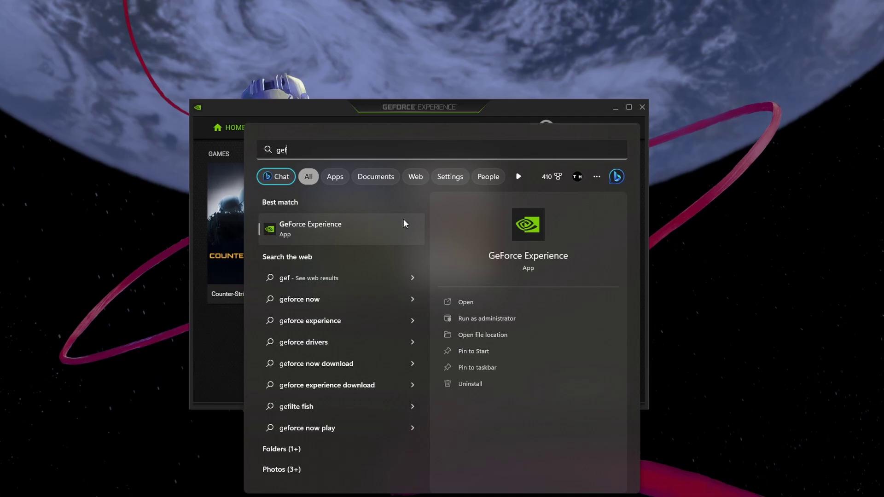
pyautogui.press('BackSpace')
pyautogui.press('BackSpace')
pyautogui.press('BackSpace')
pyautogui.write('am')
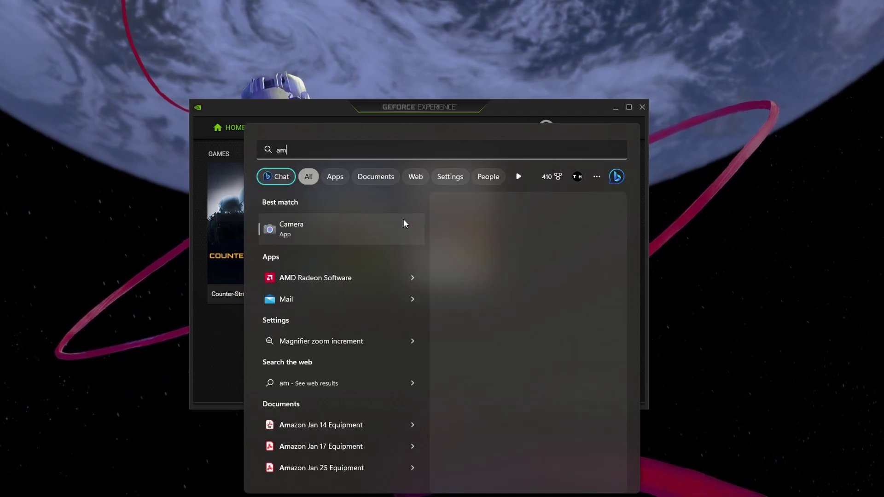
pyautogui.write('d ra')
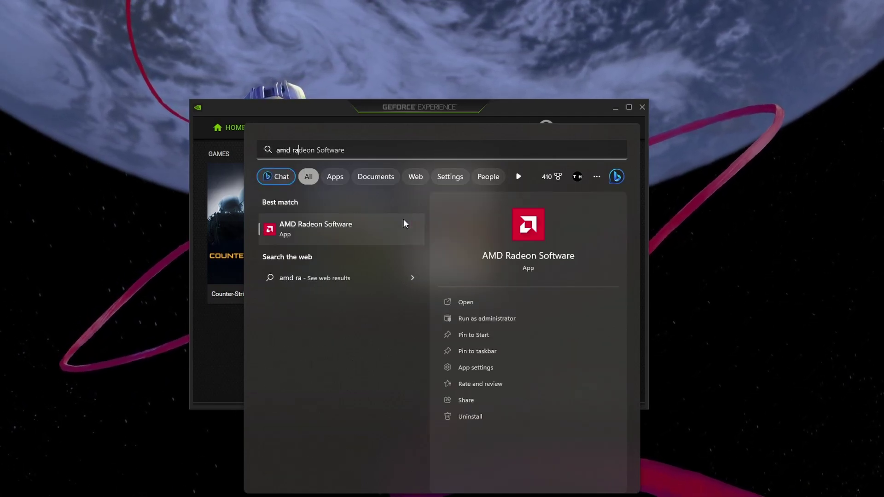
pyautogui.write('deon')
pyautogui.press('Escape')
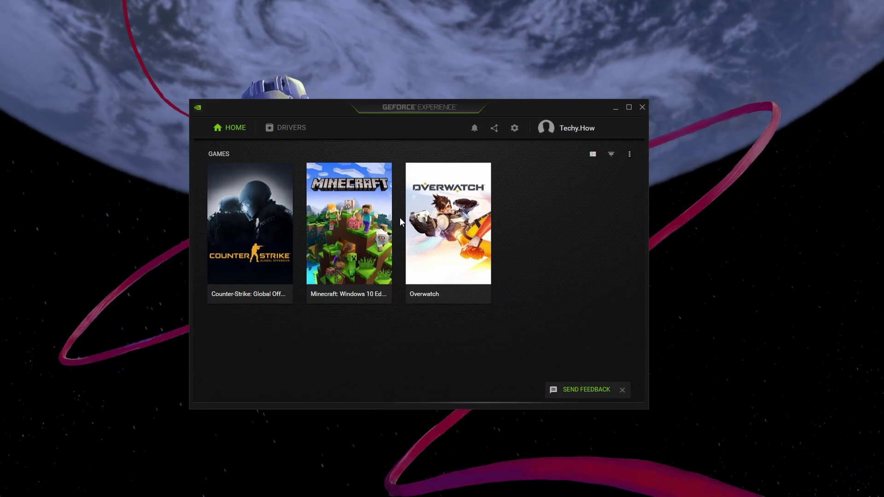
# Review the Drivers page showing Game Ready Driver 531.79 available, then close GeForce Experience
pyautogui.click(271, 129)
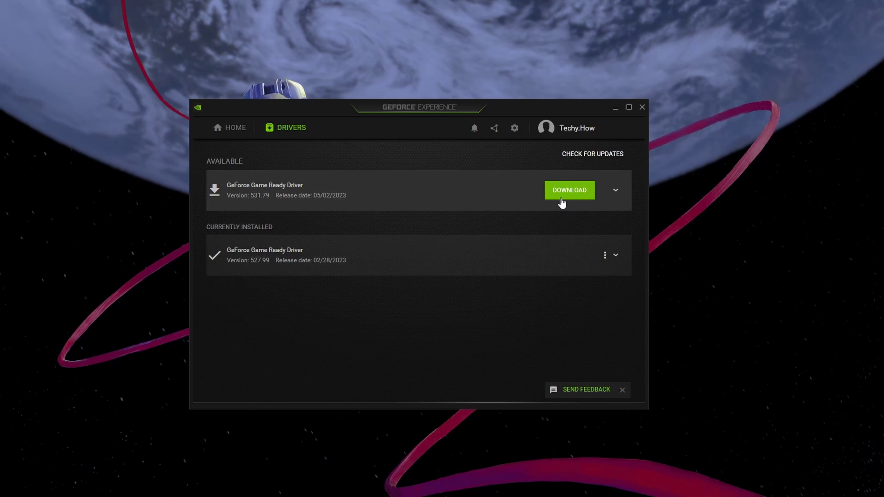
pyautogui.click(642, 107)
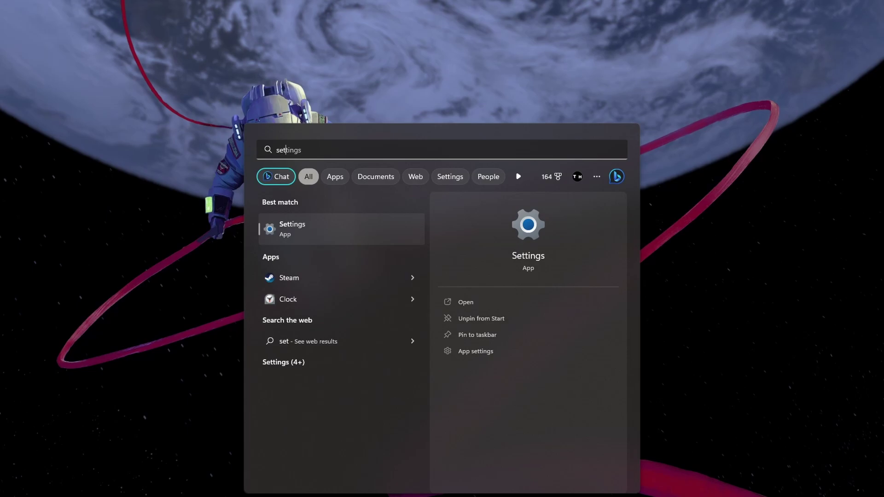
# Launch Settings, go to Windows Update and run a check for updates
pyautogui.press('Return')
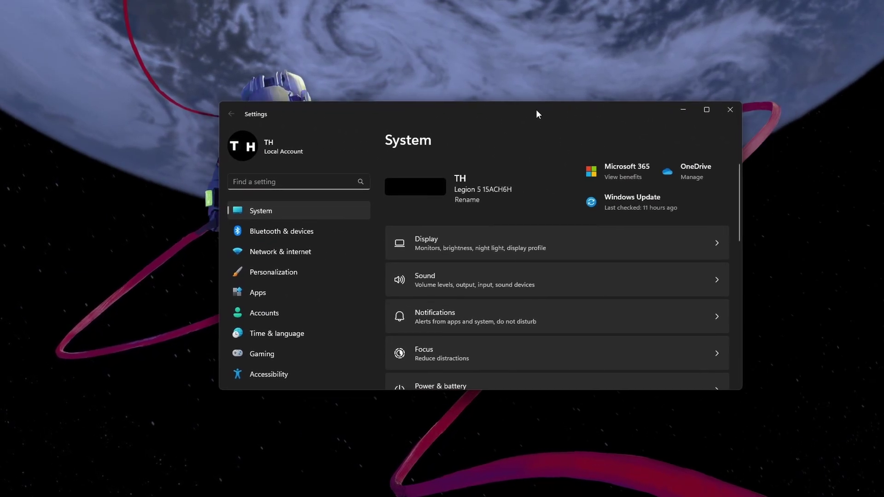
pyautogui.moveTo(536, 109); pyautogui.dragTo(503, 118)
pyautogui.scroll(-1, 253, 278)
pyautogui.scroll(-1, 248, 339)
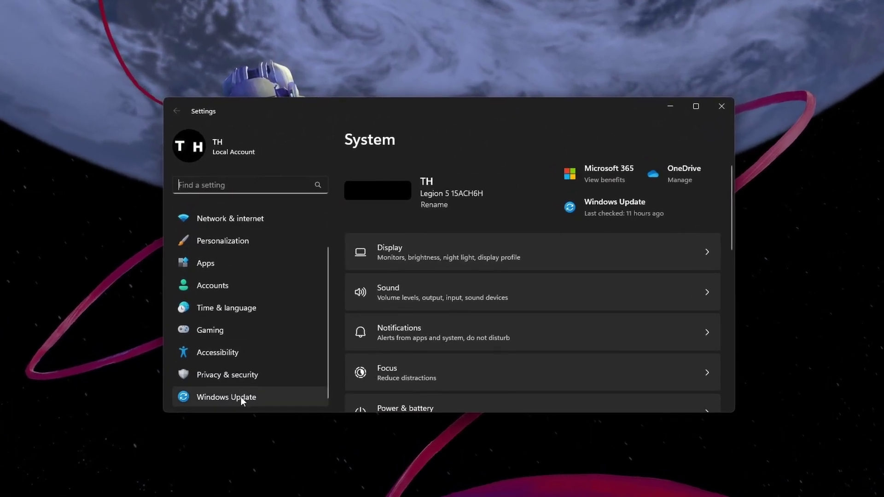
pyautogui.click(241, 397)
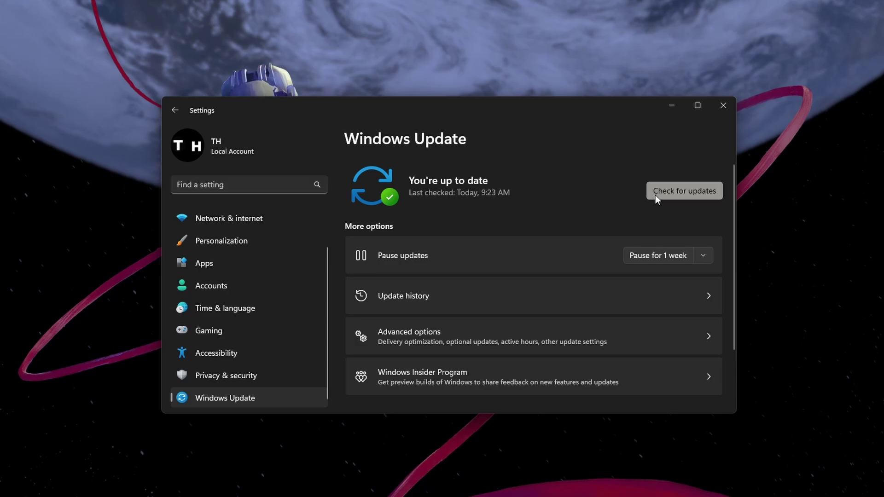
pyautogui.click(656, 195)
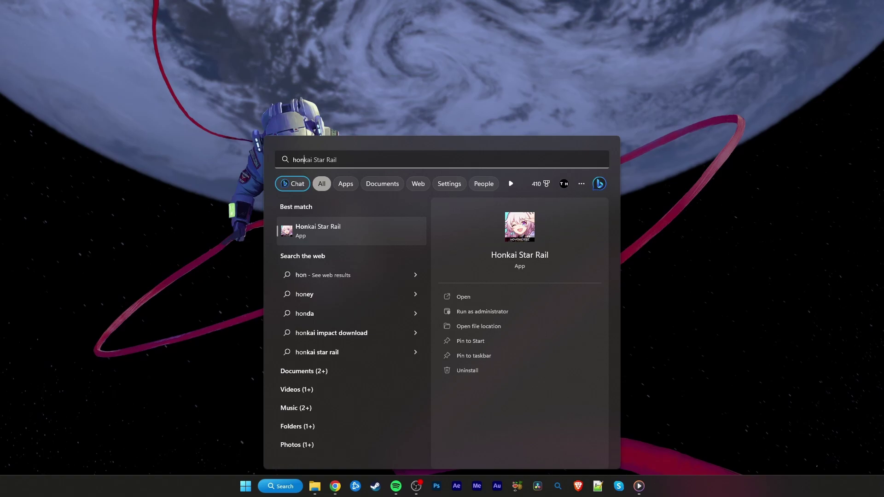
# Open the Honkai Star Rail shortcut's file location in File Explorer
pyautogui.click(533, 327)
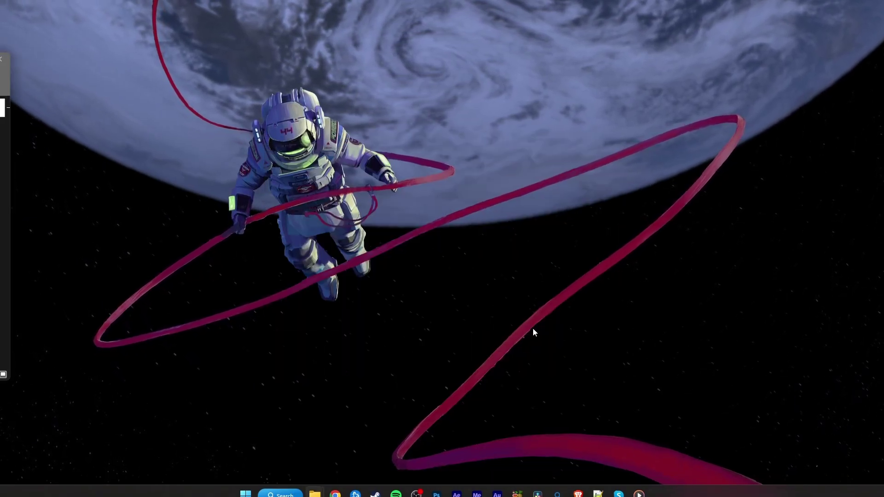
# From the shortcut's options, jump to the Star Rail installation folder in Program Files
pyautogui.moveTo(14, 65); pyautogui.dragTo(502, 70)
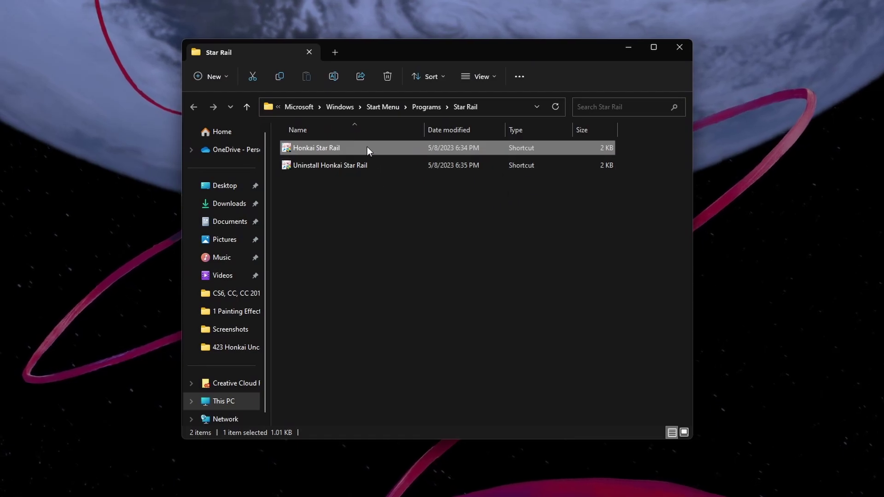
pyautogui.rightClick(366, 148)
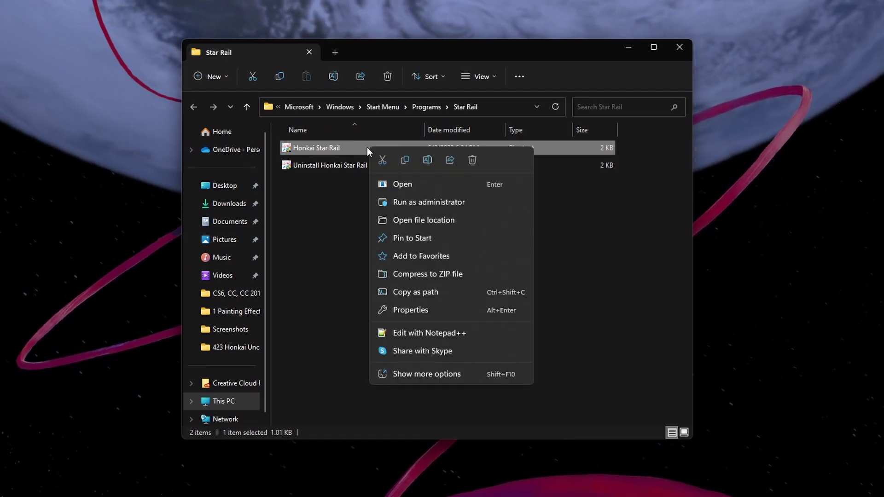
pyautogui.click(394, 220)
pyautogui.scroll(-4, 394, 220)
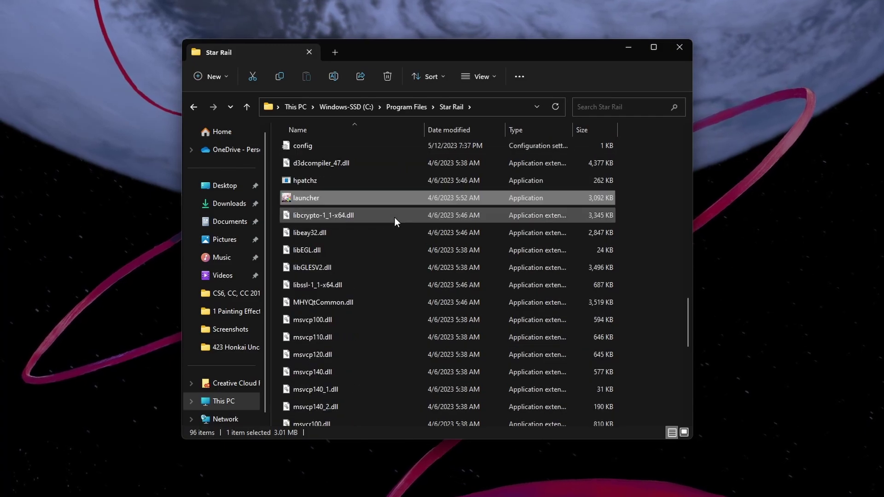
# Show the launcher file's Properties on its Compatibility tab
pyautogui.rightClick(360, 198)
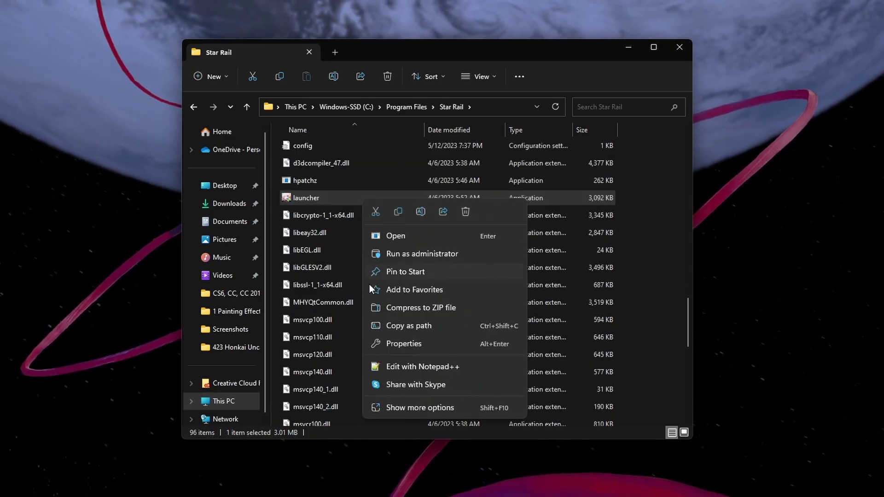
pyautogui.click(415, 343)
pyautogui.moveTo(415, 205); pyautogui.dragTo(429, 95)
pyautogui.click(429, 123)
# Set the launcher to Windows 7 compatibility mode with fullscreen optimizations disabled and apply it
pyautogui.click(627, 47)
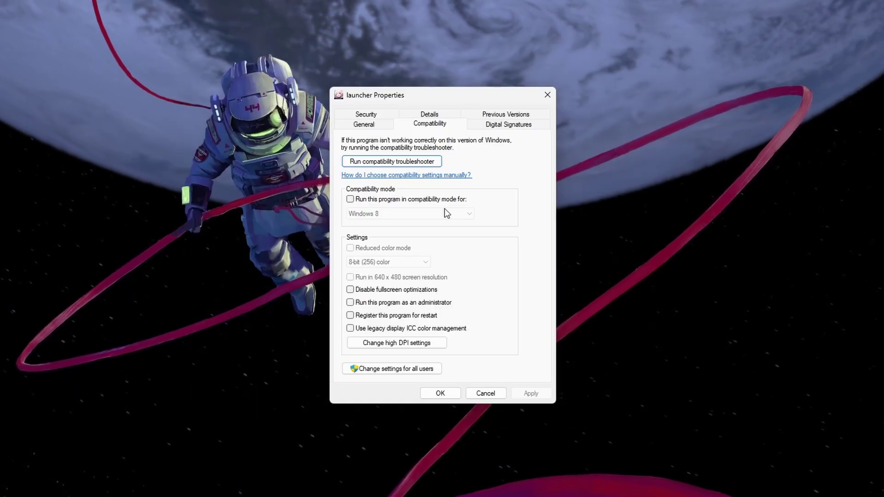
pyautogui.click(352, 199)
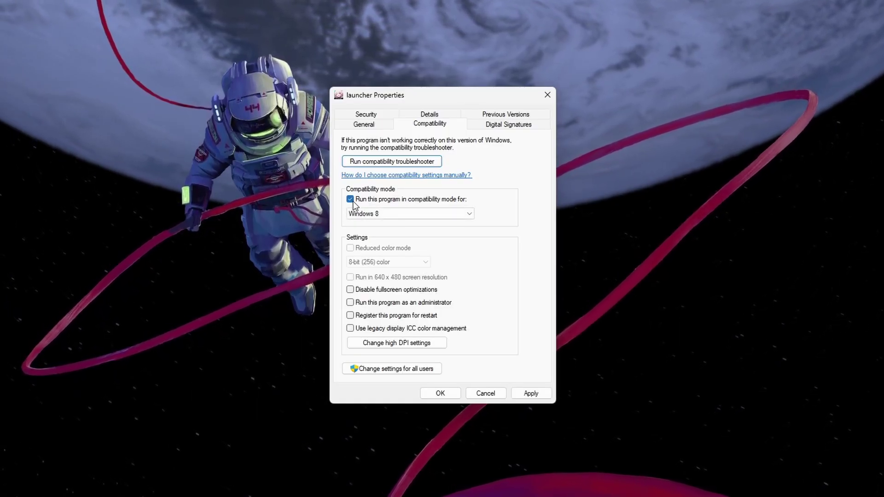
pyautogui.click(469, 214)
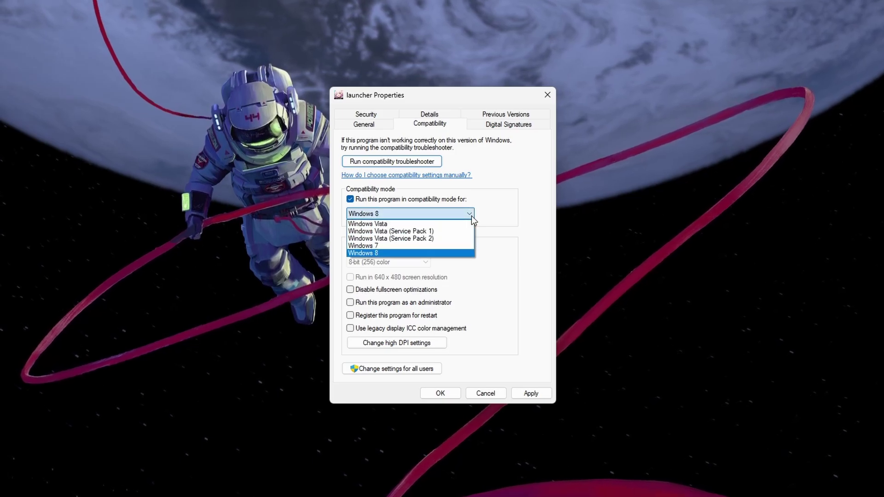
pyautogui.click(472, 246)
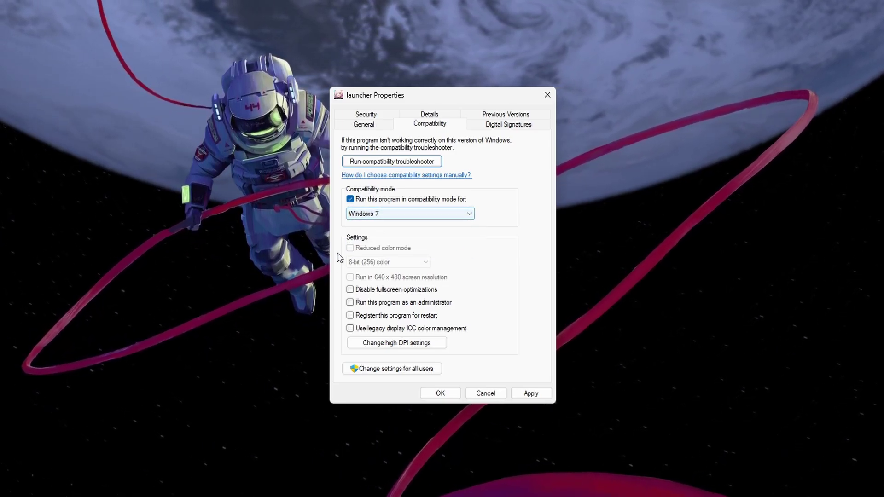
pyautogui.click(350, 290)
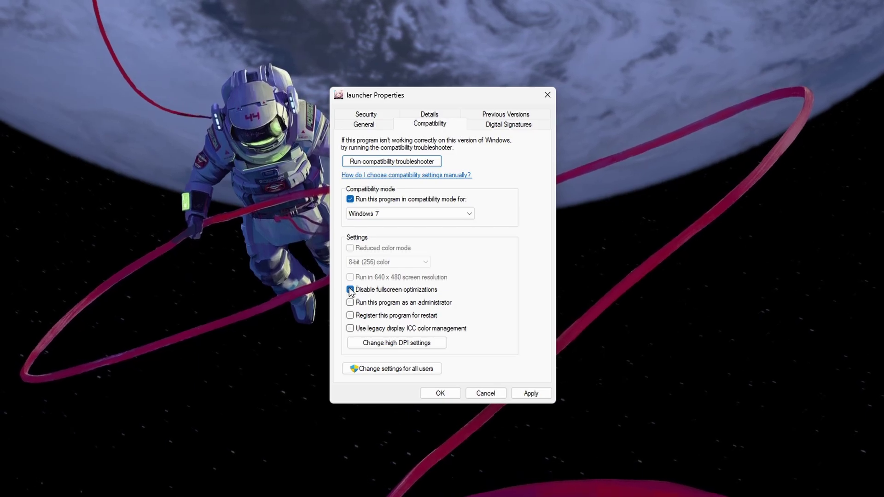
pyautogui.click(521, 394)
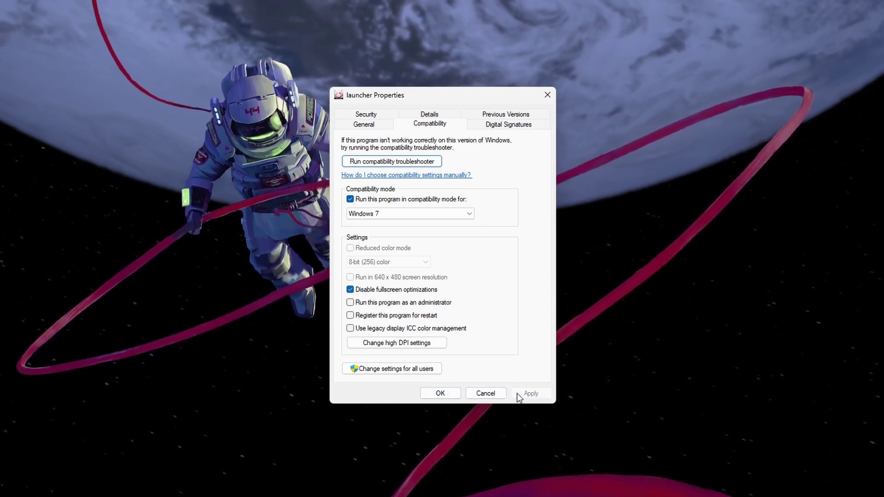
pyautogui.click(454, 392)
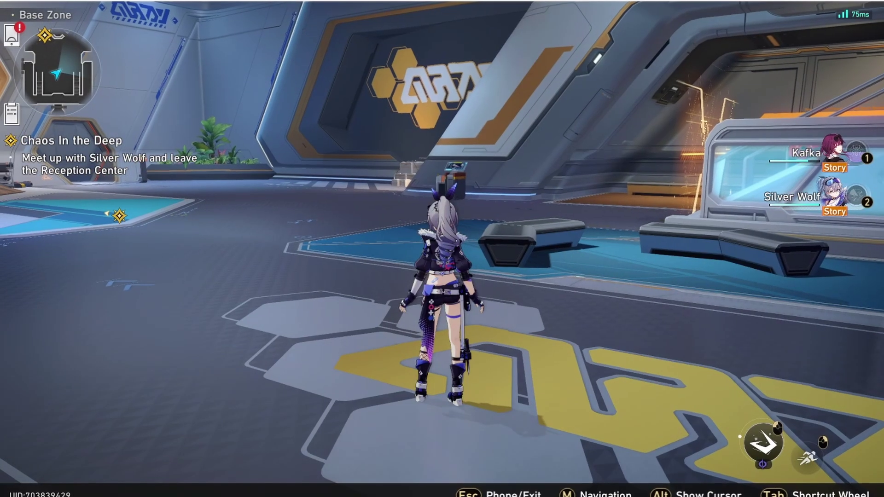
# Back in-game, move the character and bring up the phone menu
pyautogui.press('s')
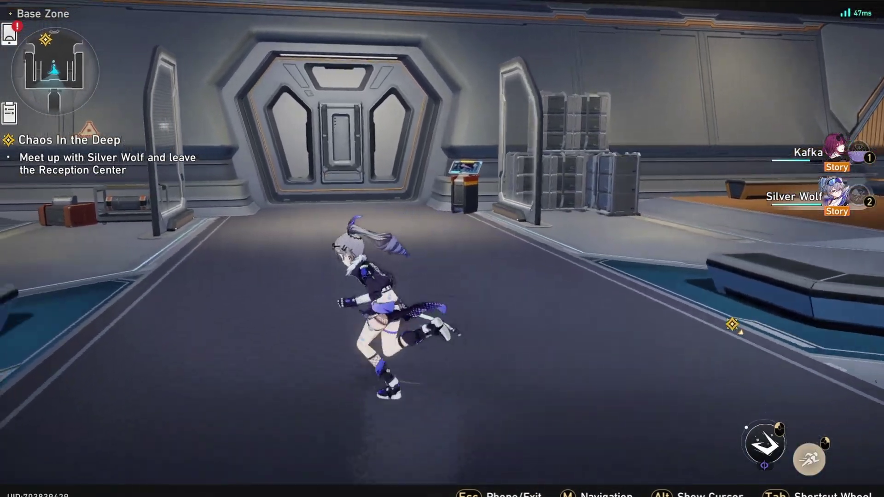
pyautogui.press('Escape')
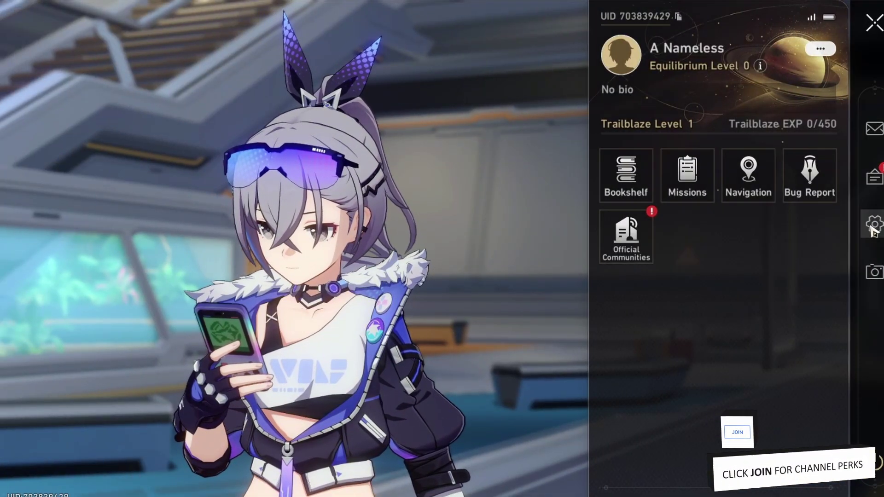
# Set Graphics Quality to Medium, keep FPS at 60, and return to the Base Zone
pyautogui.click(871, 223)
pyautogui.click(832, 111)
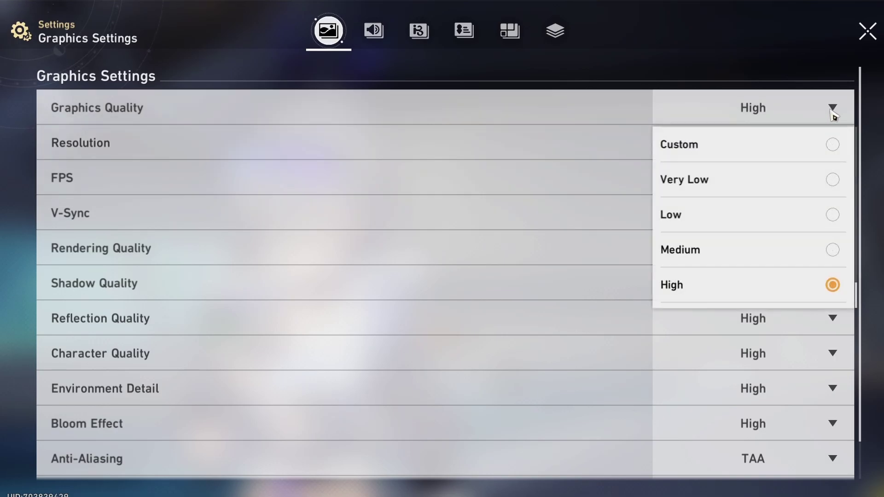
pyautogui.click(814, 243)
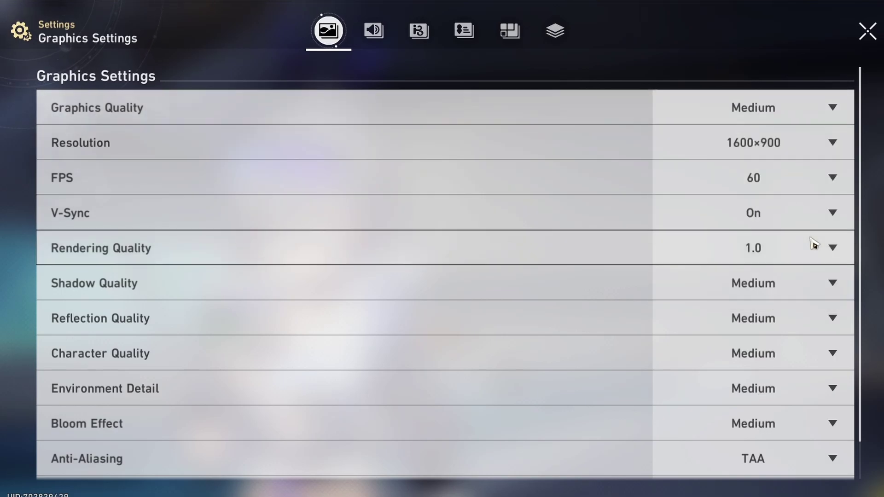
pyautogui.click(829, 178)
pyautogui.click(834, 180)
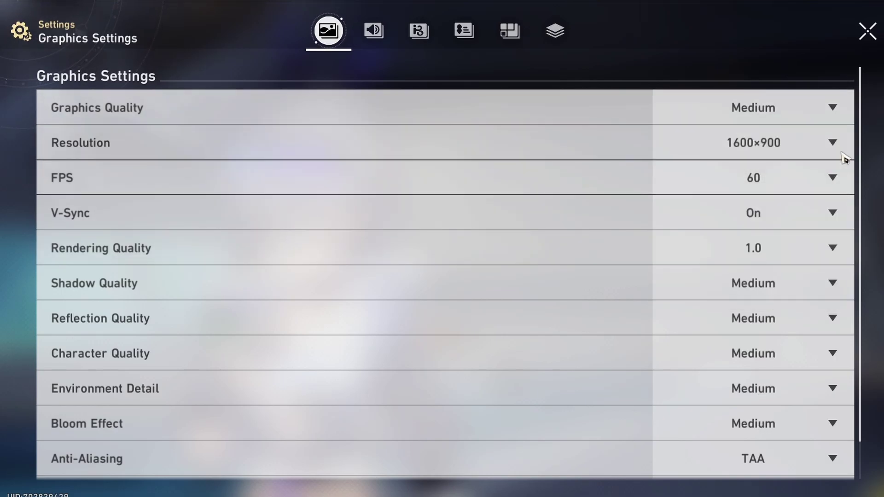
pyautogui.scroll(-2, 861, 138)
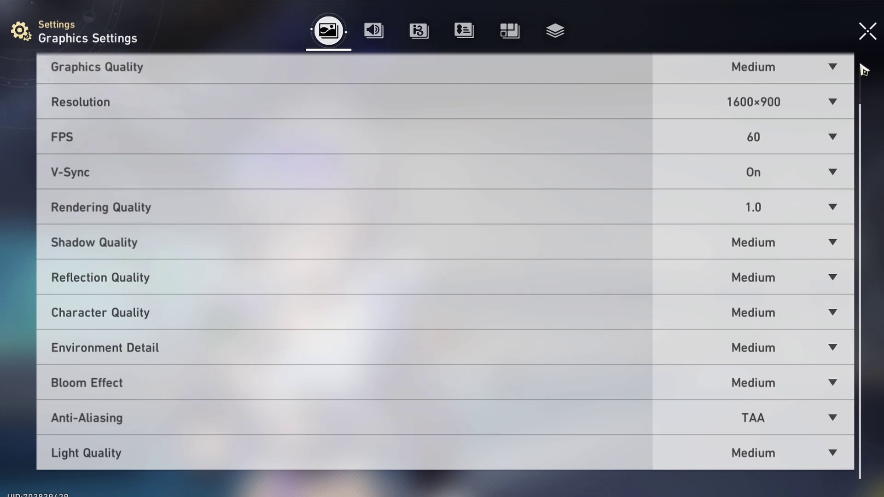
pyautogui.click(867, 29)
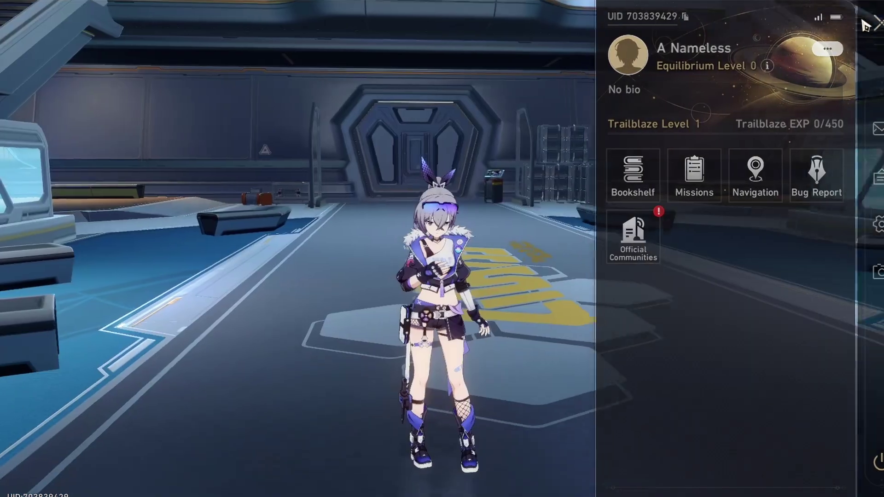
# Leave the phone menu, walk toward the door and summon the Game Bar overlay with Win+G
pyautogui.click(864, 24)
pyautogui.press('w')
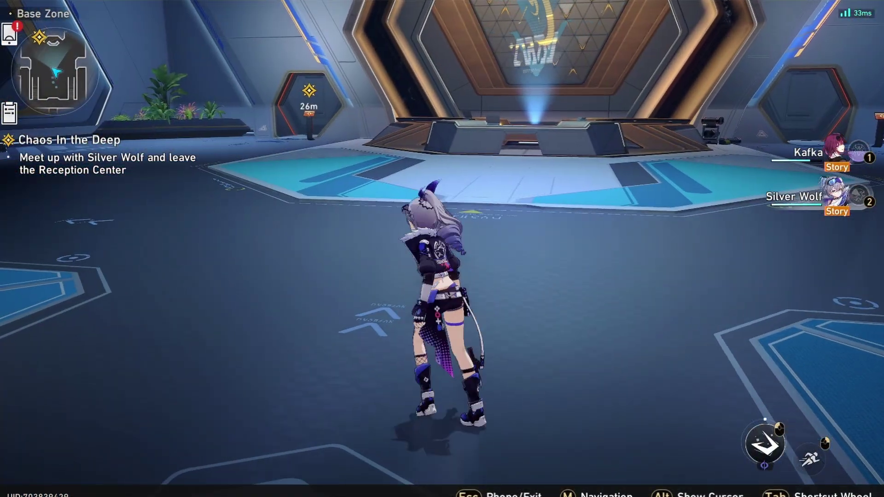
pyautogui.press('w')
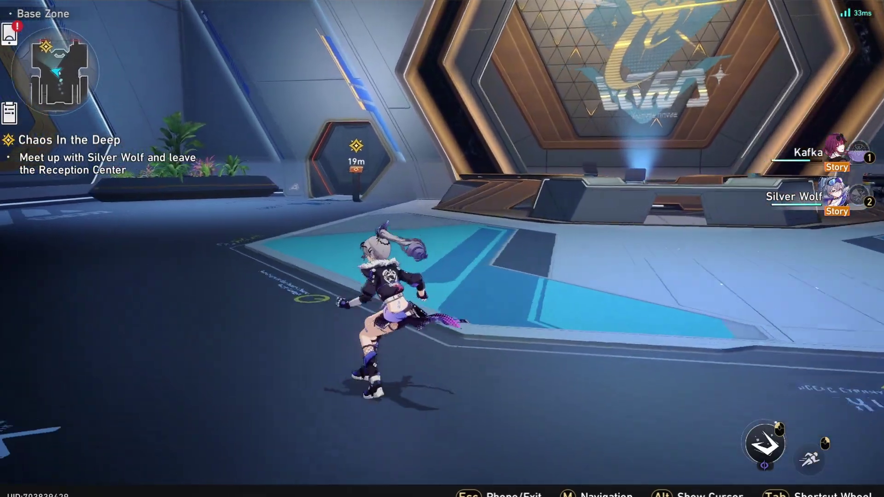
pyautogui.press('super+g')
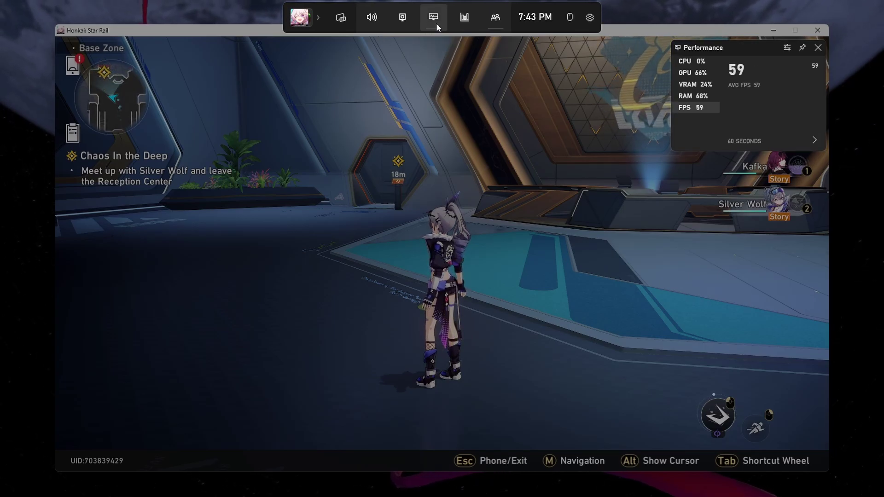
# Pin the Performance widget, check the VRAM and RAM graphs, then dismiss the overlay
pyautogui.click(807, 50)
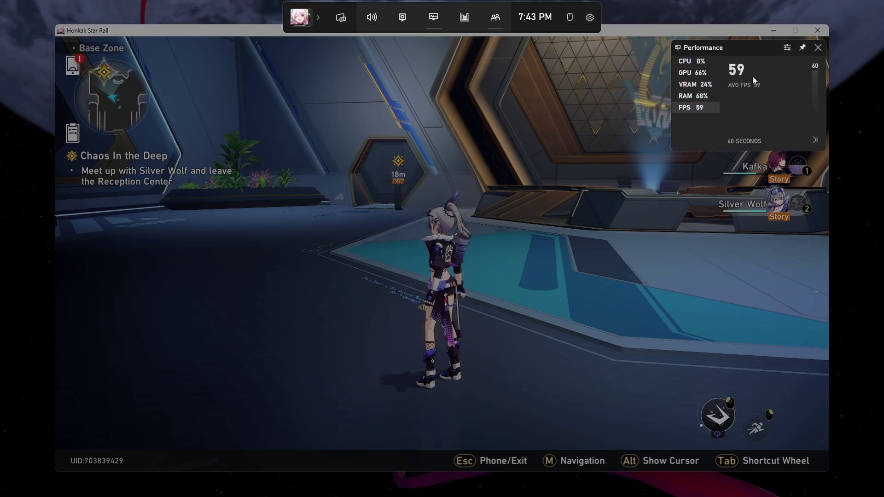
pyautogui.click(695, 85)
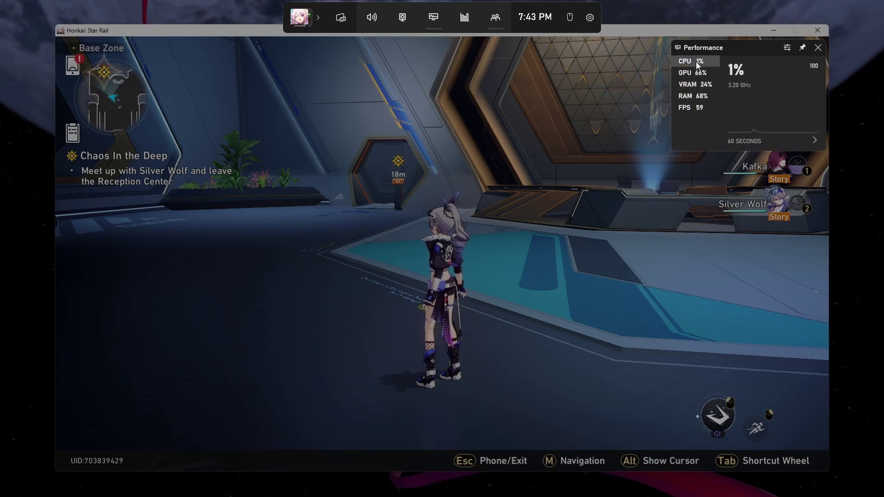
pyautogui.click(697, 96)
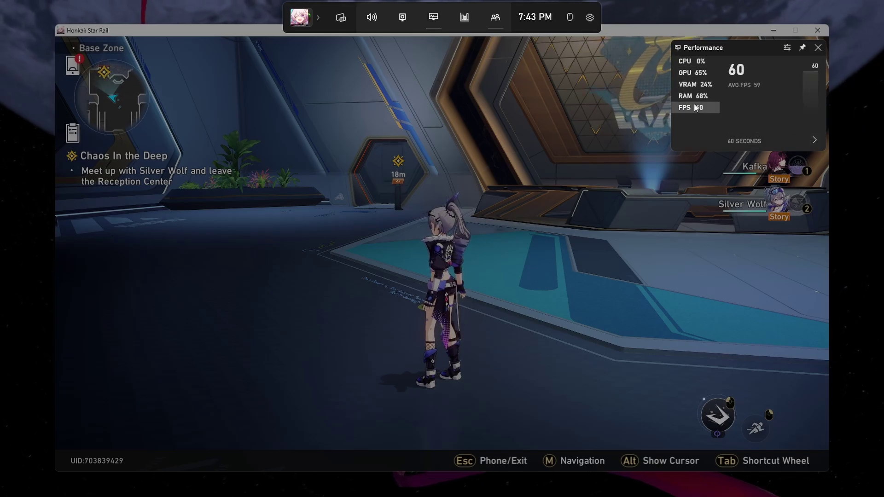
pyautogui.press('super+g')
# Run around the Base Zone and switch to walking mode while the pinned counter holds 60 FPS
pyautogui.press('w')
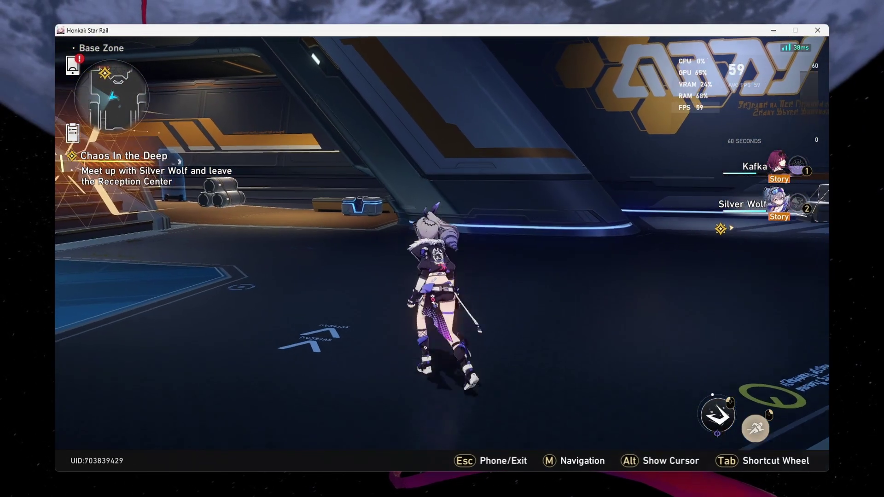
pyautogui.press('a')
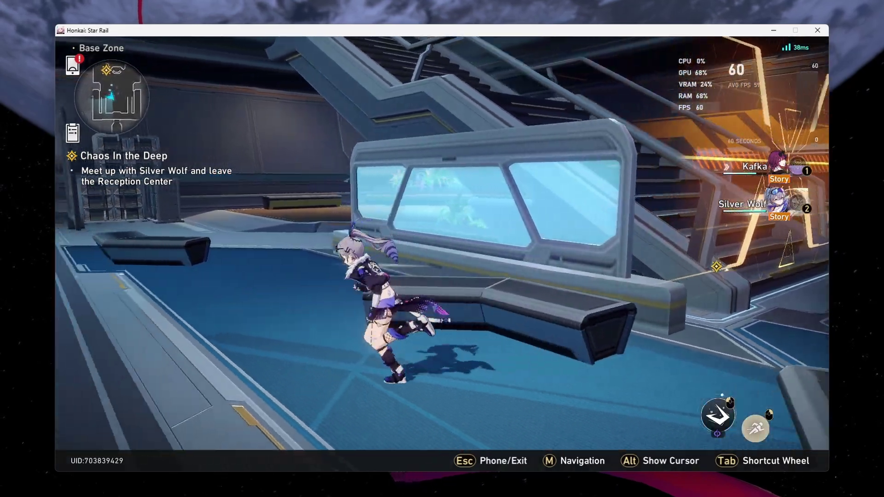
pyautogui.press('w')
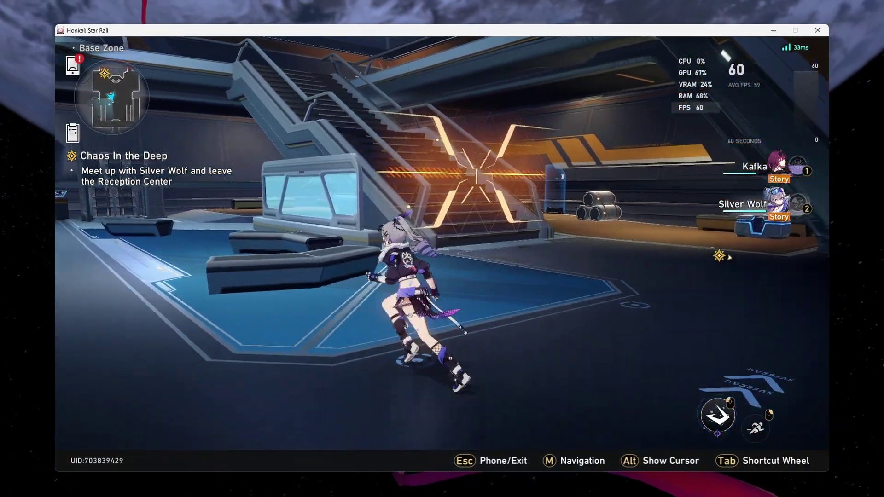
pyautogui.press('s')
pyautogui.press('d')
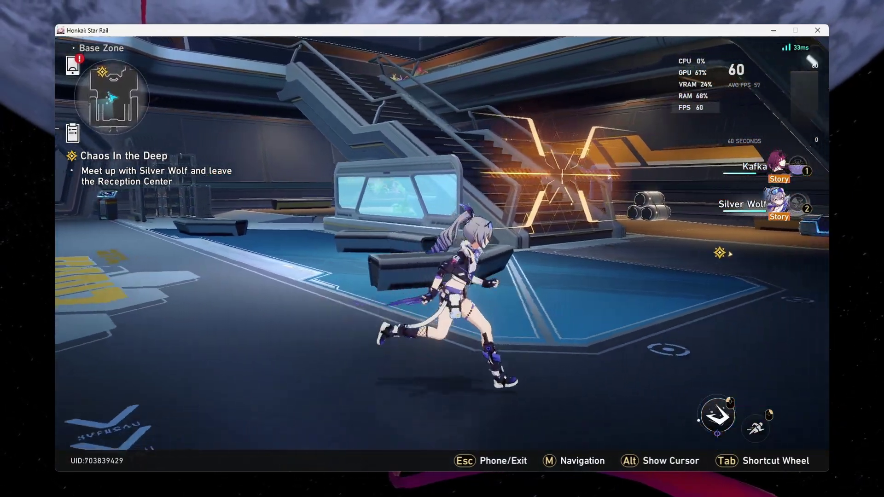
pyautogui.press('ctrl')
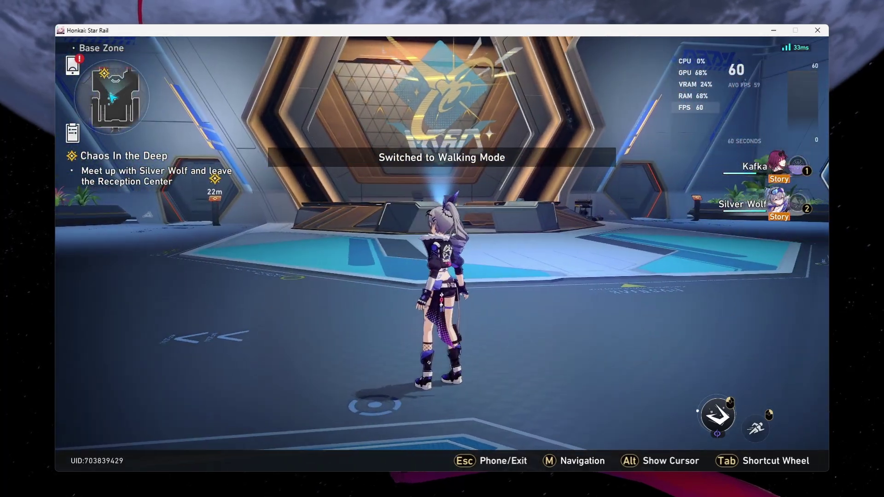
pyautogui.press('s')
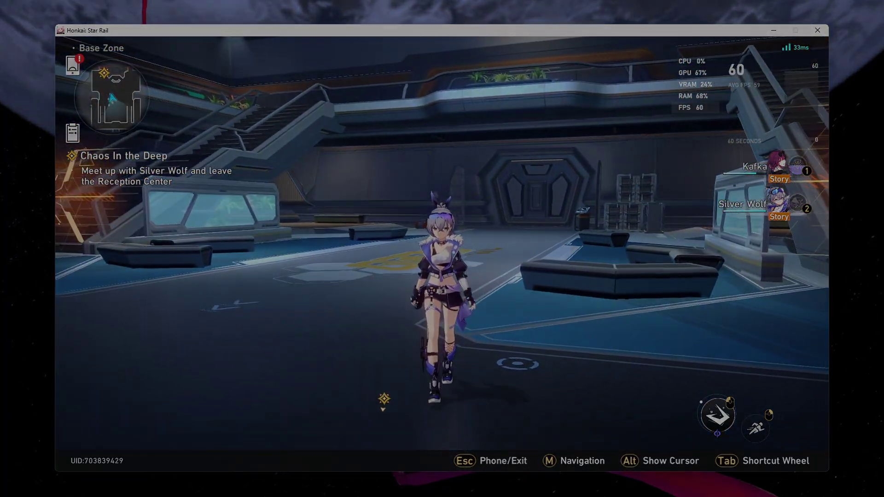